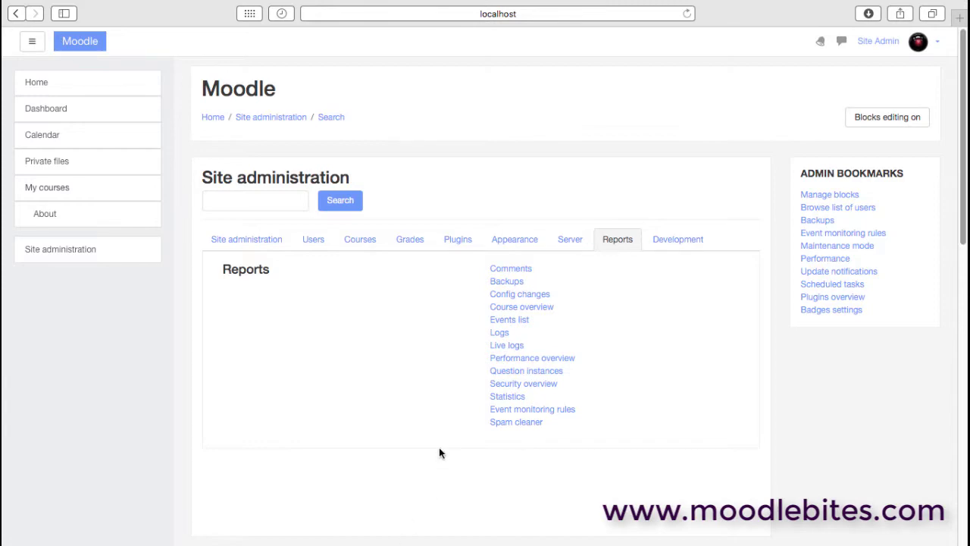
# - Open the Comments report, return to the reports list and open the Backups report
pyautogui.click(498, 270)
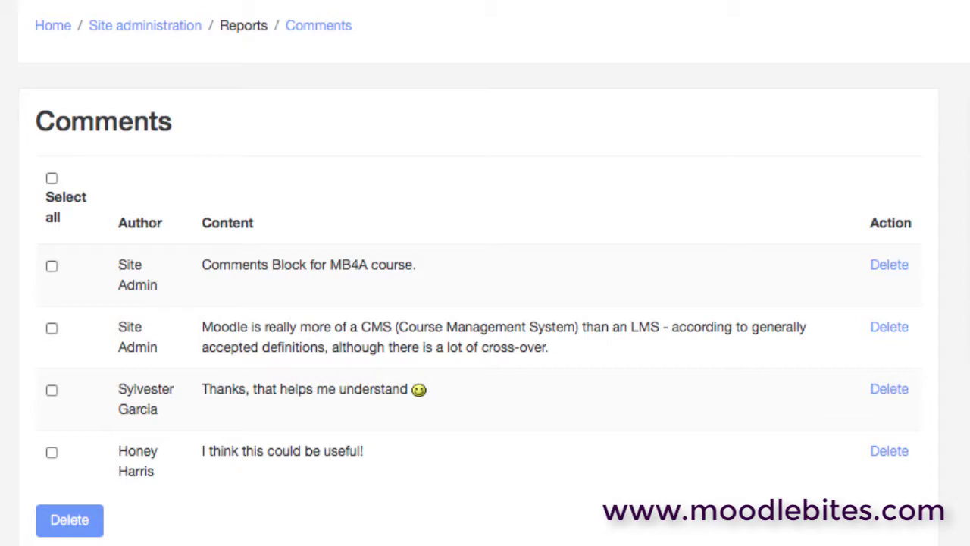
pyautogui.hotkey('alt', 'Left')
pyautogui.click(538, 289)
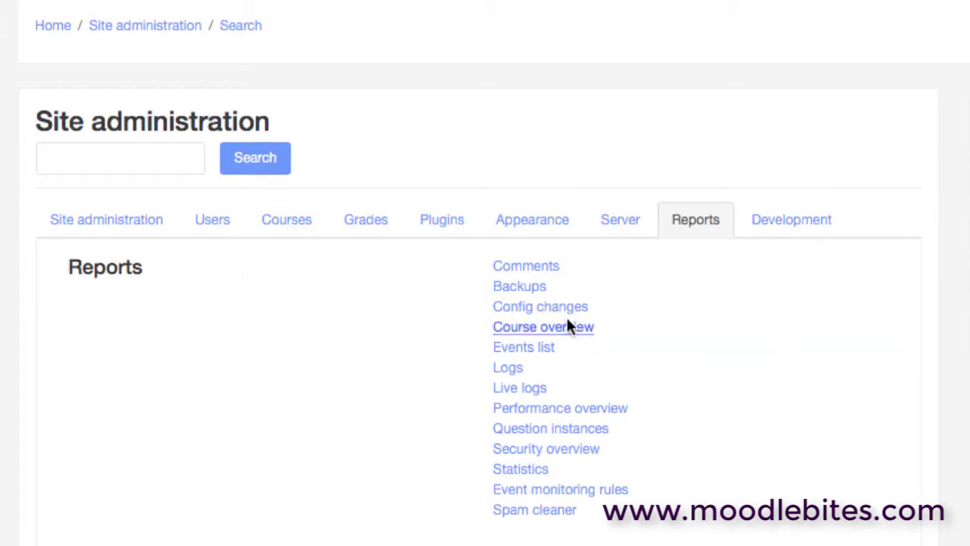
# - Review the Config changes report and the Course overview report, returning to the reports list after each
pyautogui.click(568, 317)
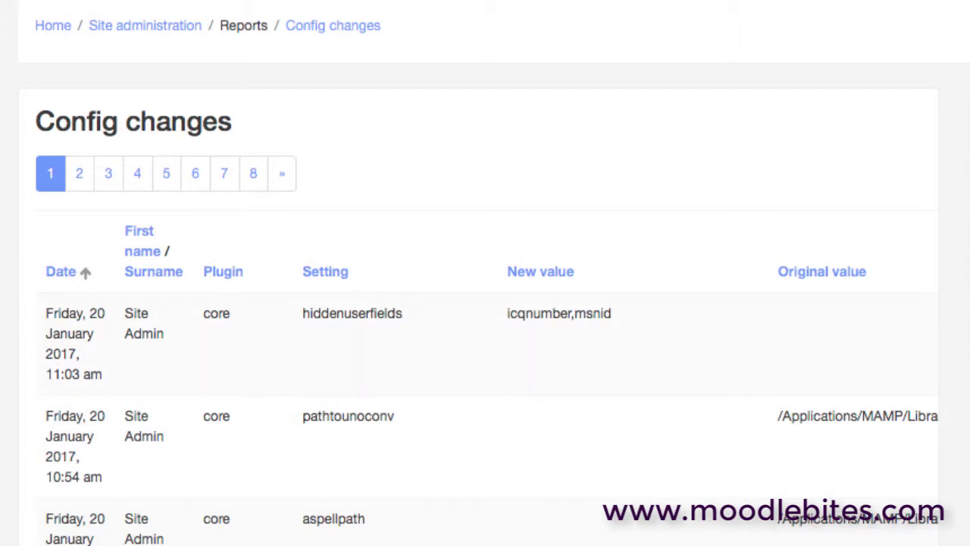
pyautogui.scroll(-10, 485, 303)
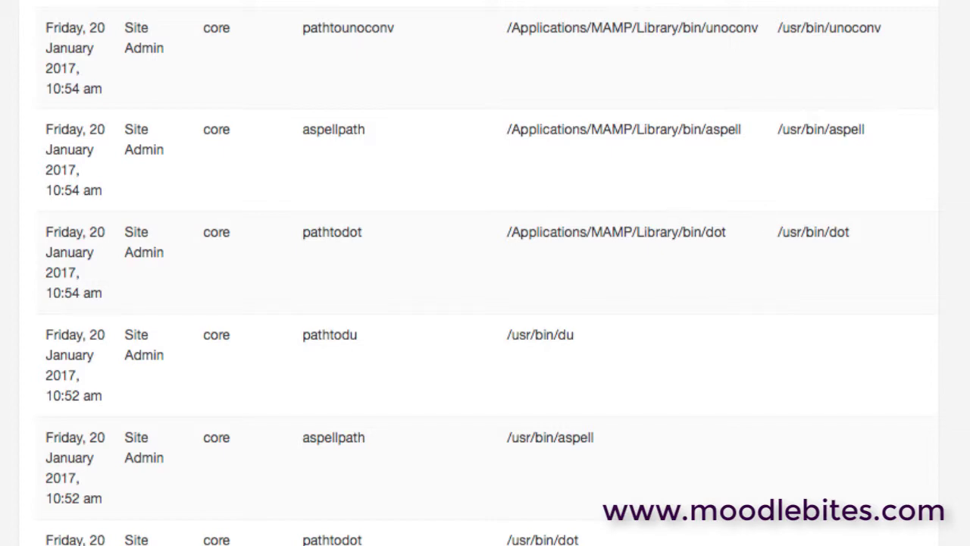
pyautogui.scroll(5, 485, 303)
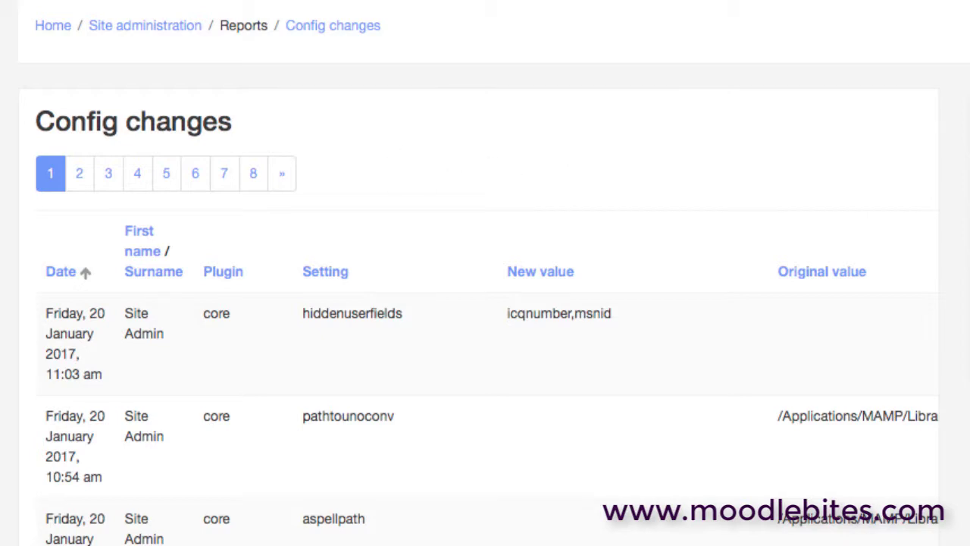
pyautogui.press('super+bracketleft')
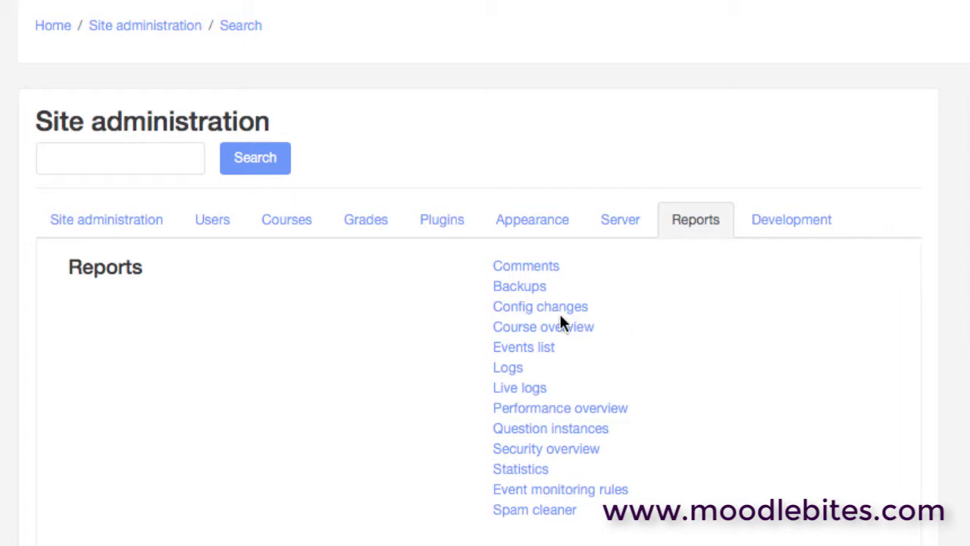
pyautogui.click(573, 329)
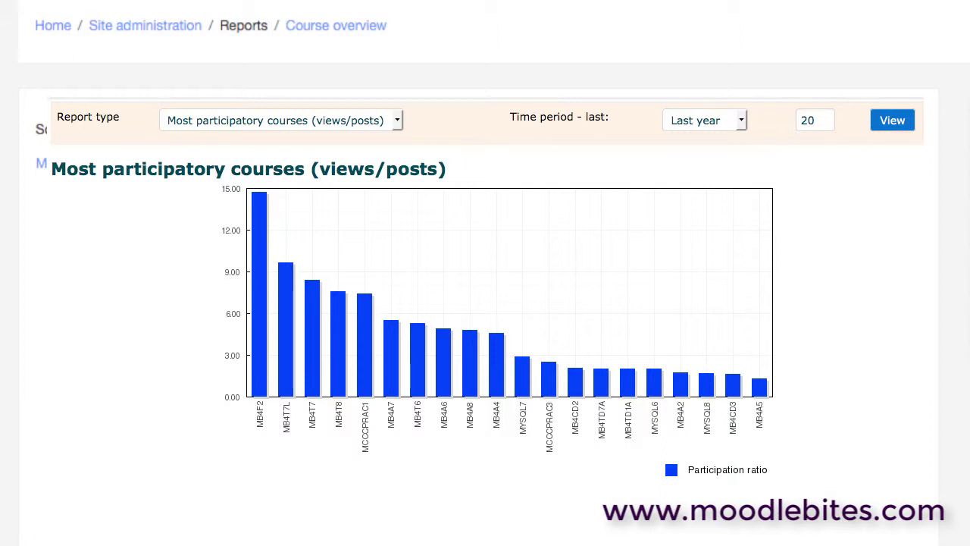
pyautogui.hotkey('alt', 'Left')
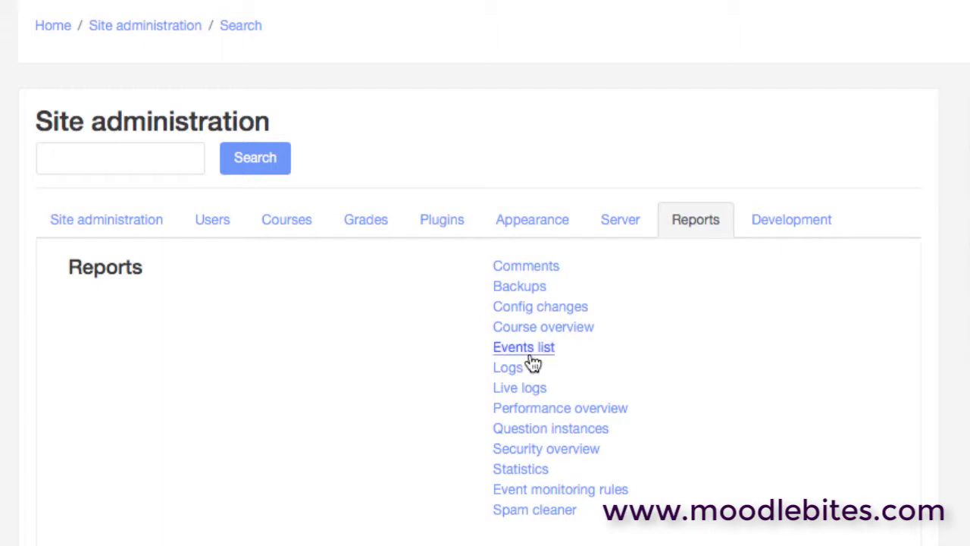
# - Open the Events list report and look through the event names, components, education levels and database query types
pyautogui.click(540, 353)
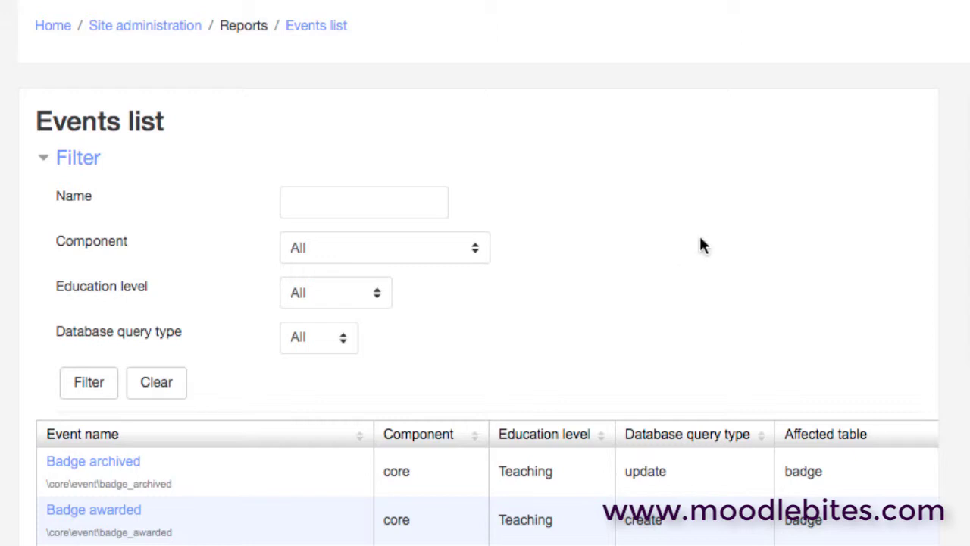
pyautogui.scroll(-5, 485, 303)
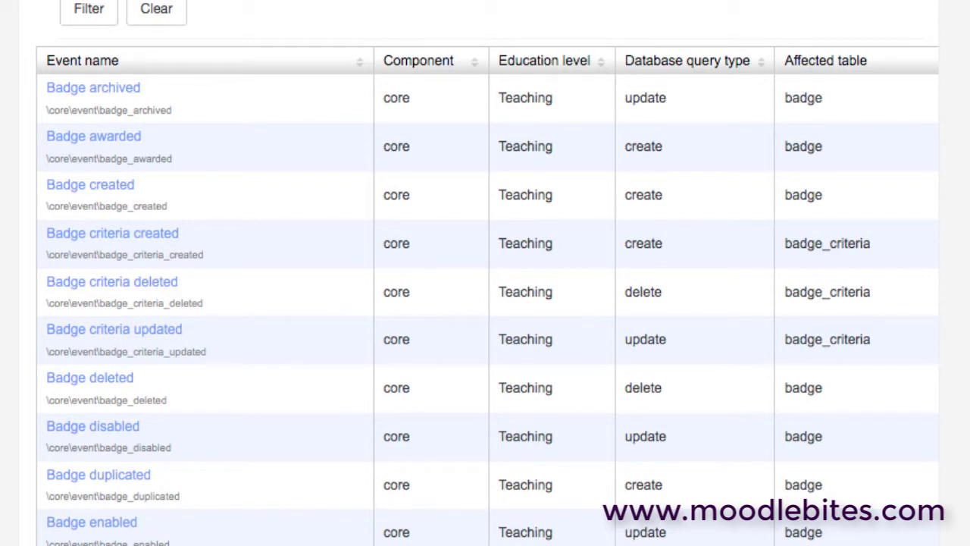
pyautogui.scroll(-10, 485, 272)
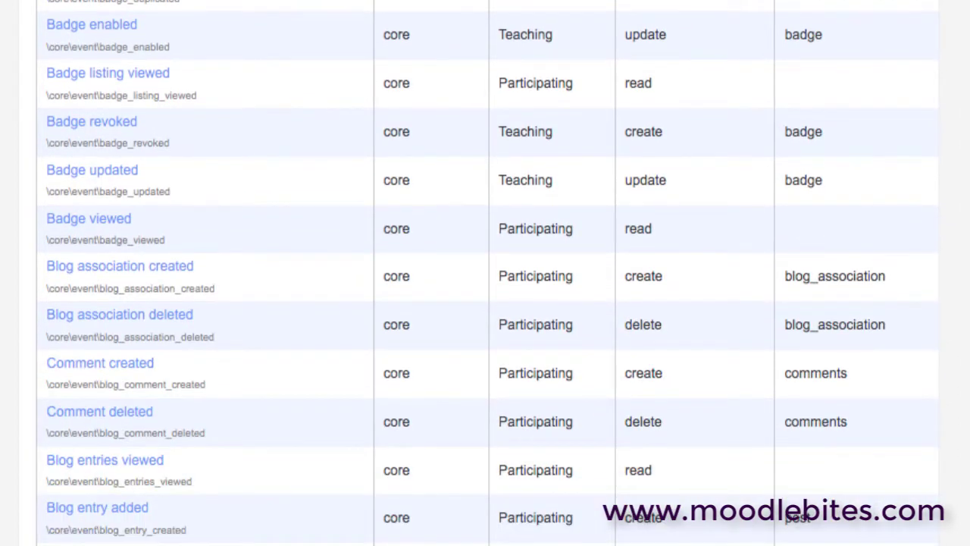
pyautogui.scroll(-1, 569, 390)
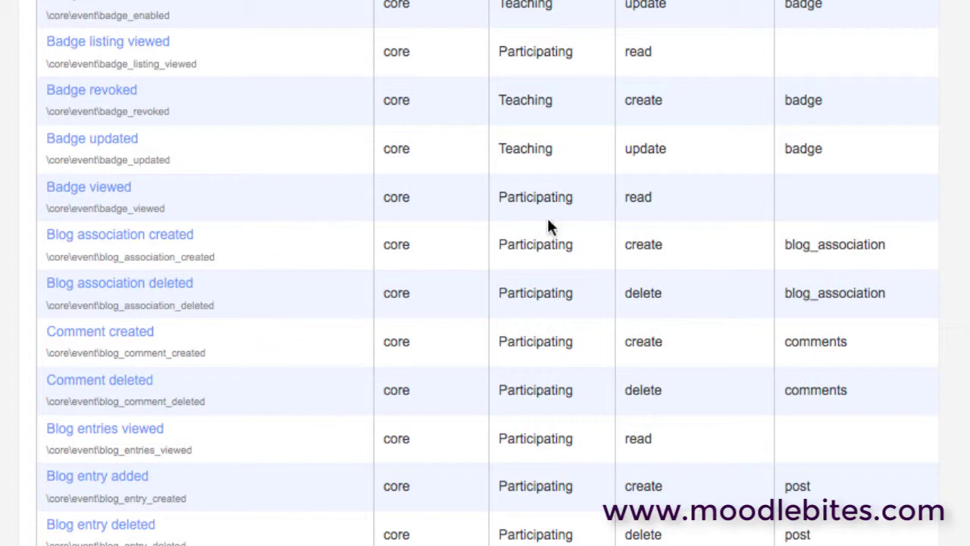
pyautogui.scroll(10, 485, 272)
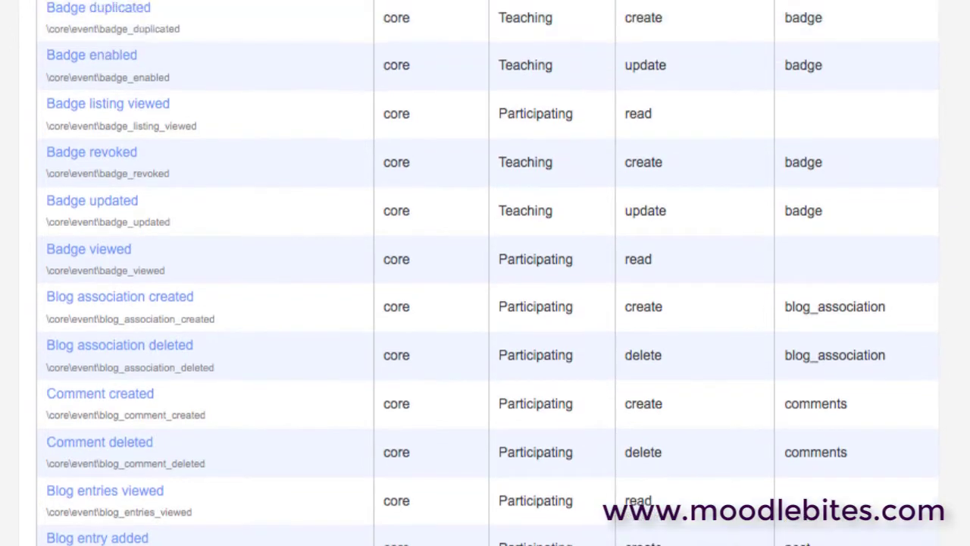
pyautogui.scroll(3, 485, 273)
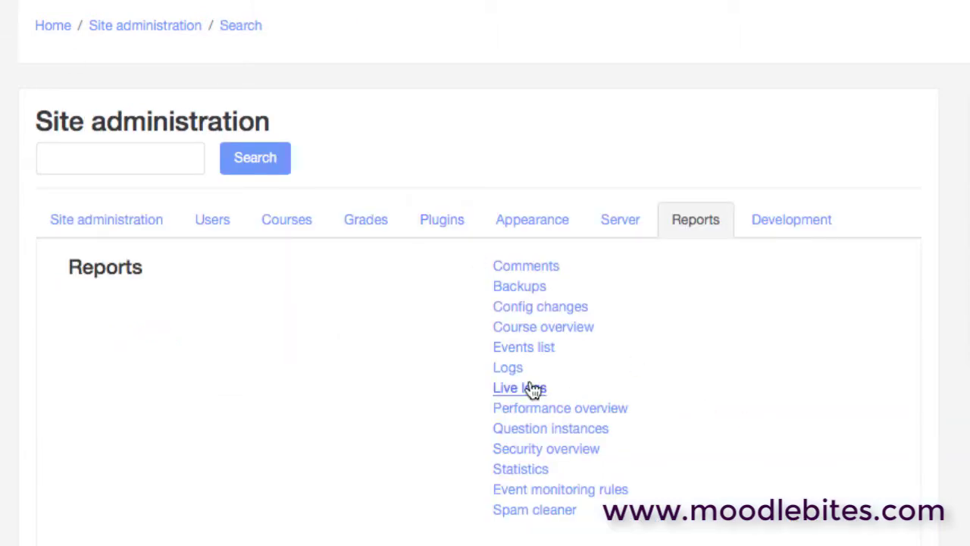
# - Get the logs for Moodle (Site) with all participants and all days, and return to the reports list
pyautogui.click(508, 368)
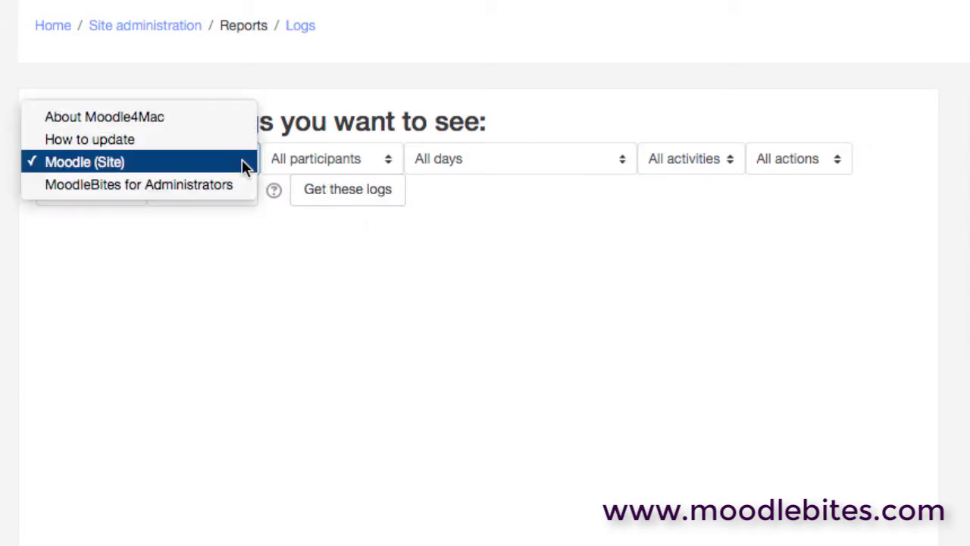
pyautogui.click(176, 167)
pyautogui.click(390, 157)
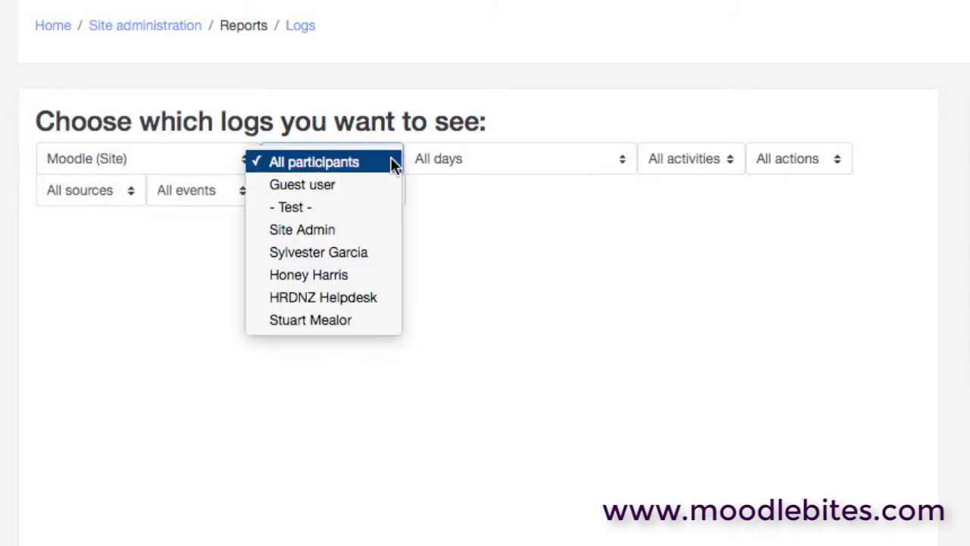
pyautogui.click(371, 161)
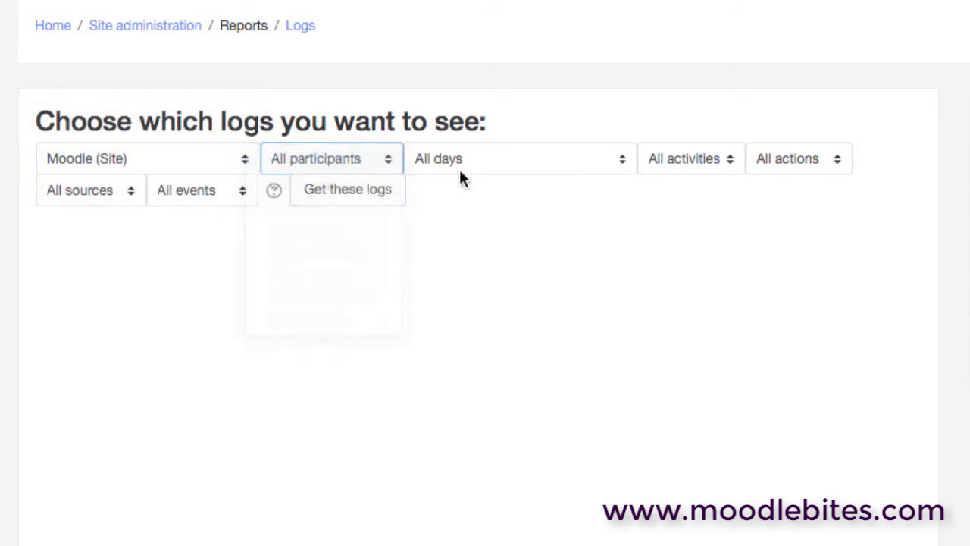
pyautogui.click(621, 161)
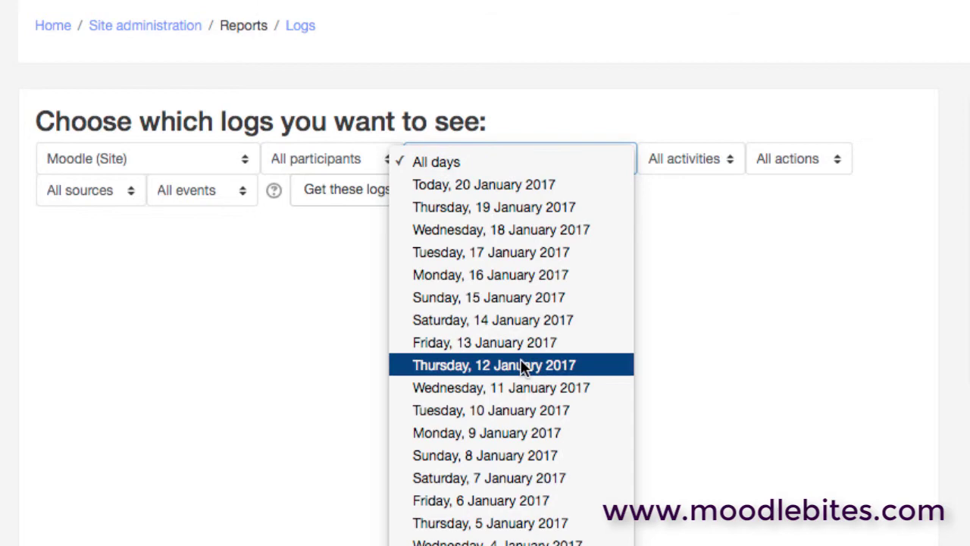
pyautogui.click(515, 163)
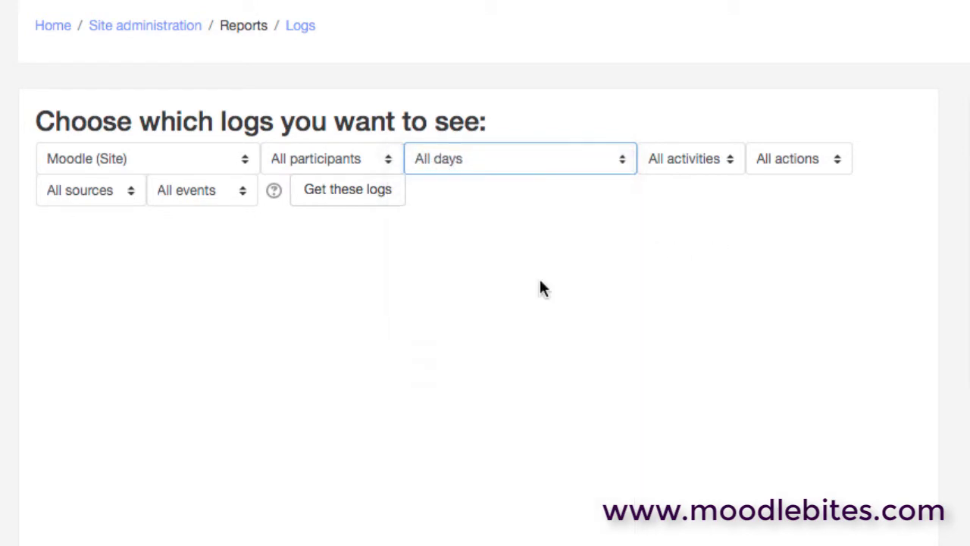
pyautogui.click(340, 191)
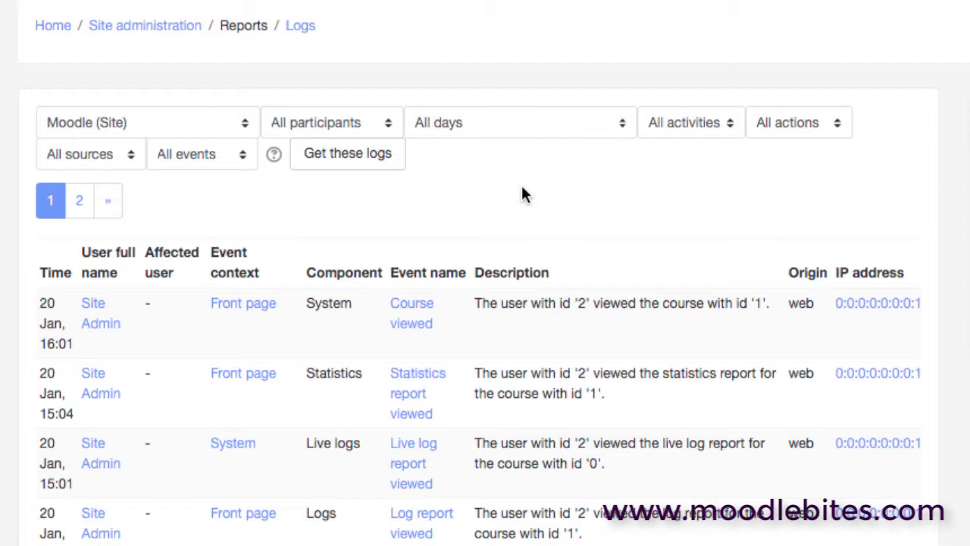
pyautogui.click(400, 166)
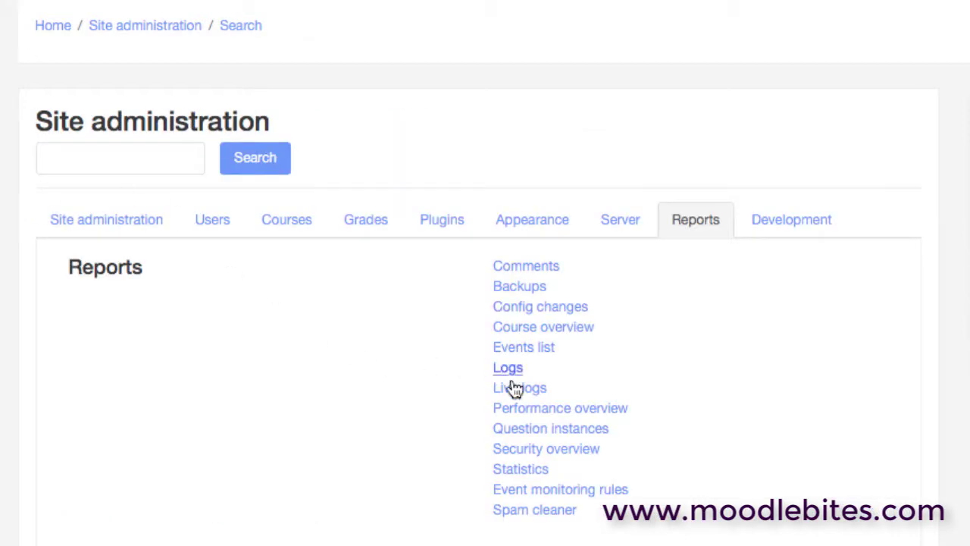
# - Open the Live logs report, pause its live updates and resume them
pyautogui.click(521, 389)
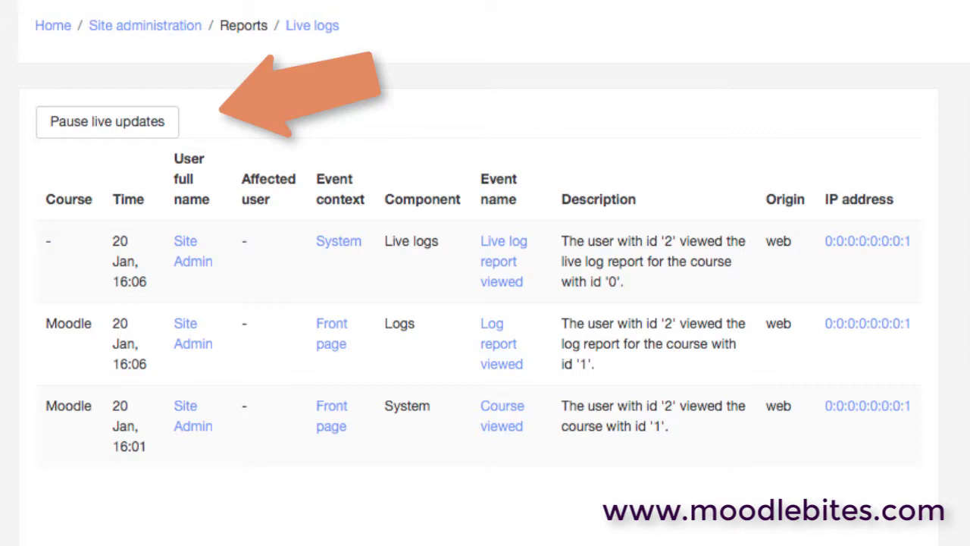
pyautogui.click(76, 130)
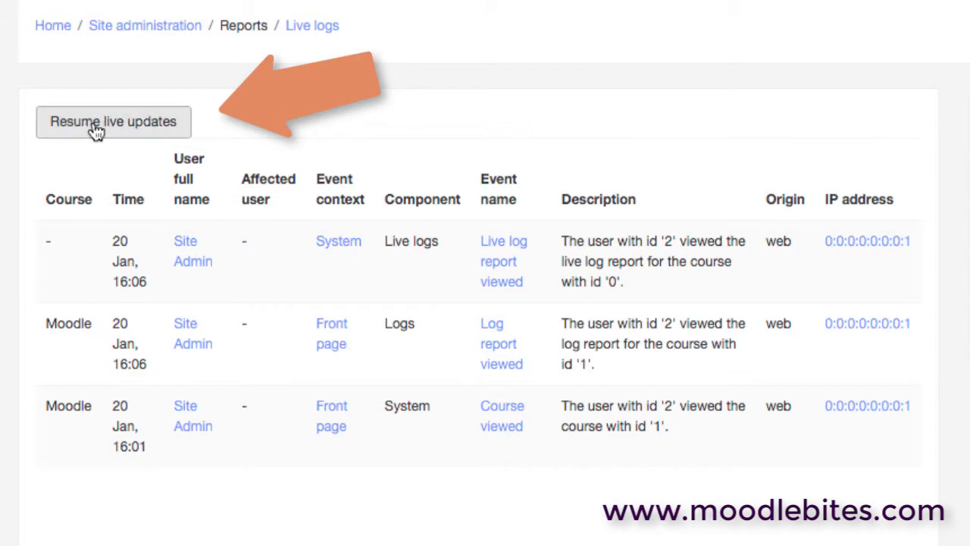
pyautogui.click(95, 130)
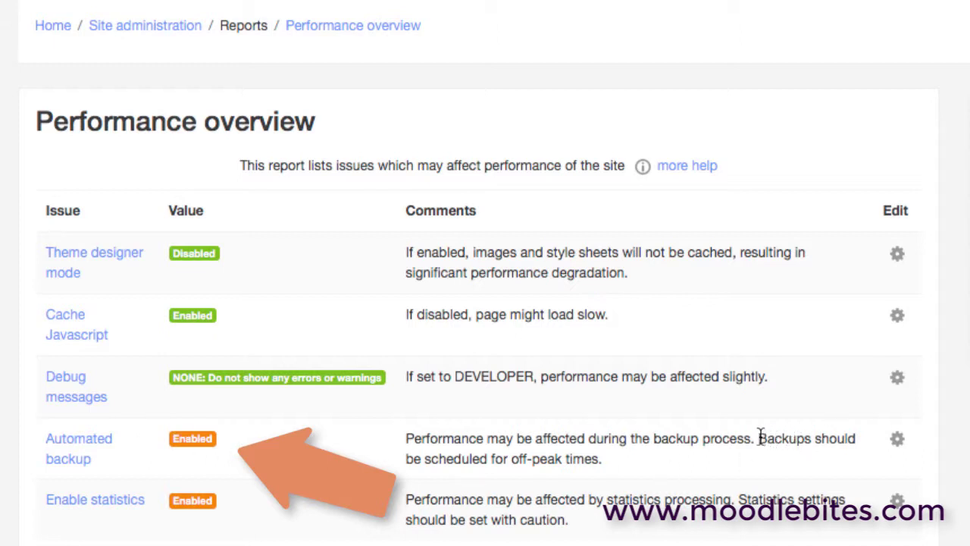
# - In the Performance overview, highlight the automated backup advice about off-peak scheduling and return to the reports list
pyautogui.moveTo(758, 438); pyautogui.dragTo(684, 450)
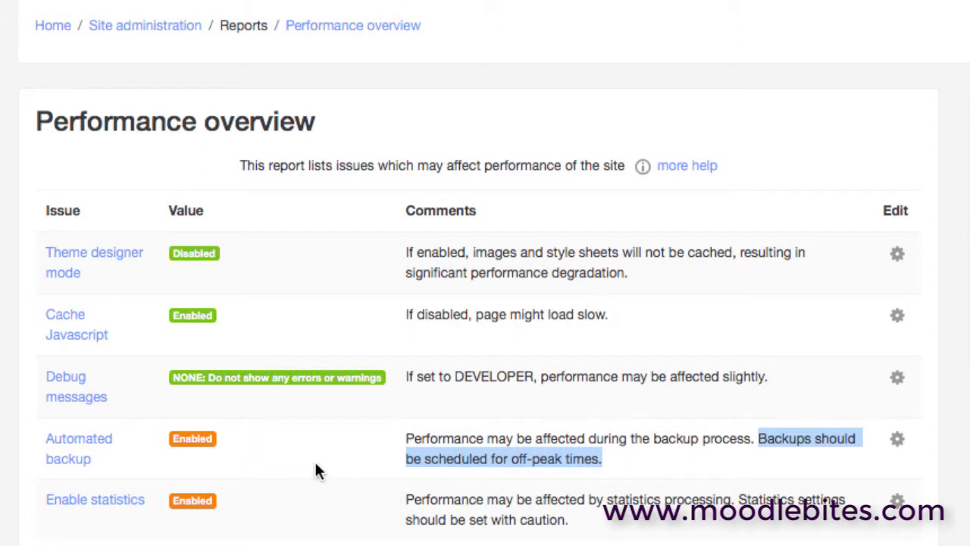
pyautogui.click(304, 457)
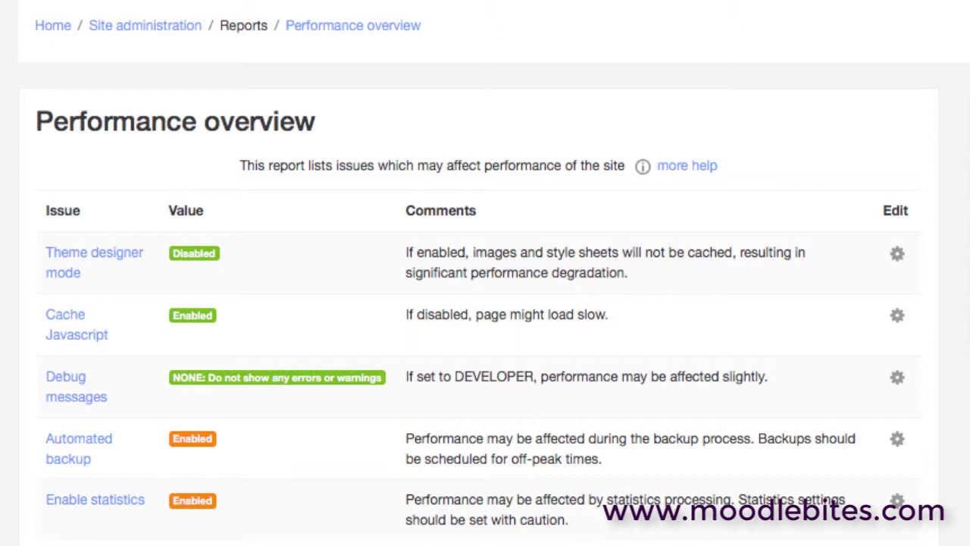
pyautogui.hotkey('alt', 'Left')
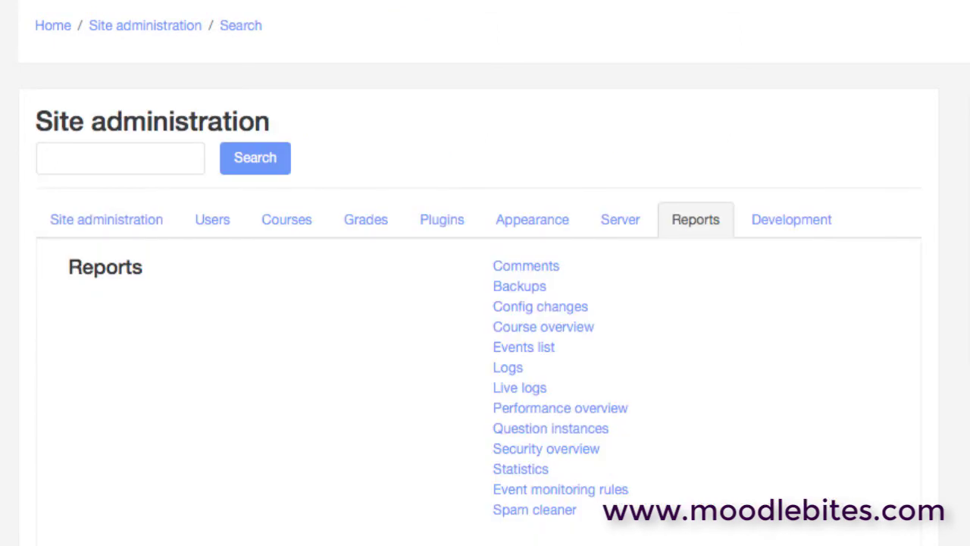
# - Open the Question instances report, check the question type options and get the report for All types
pyautogui.click(574, 431)
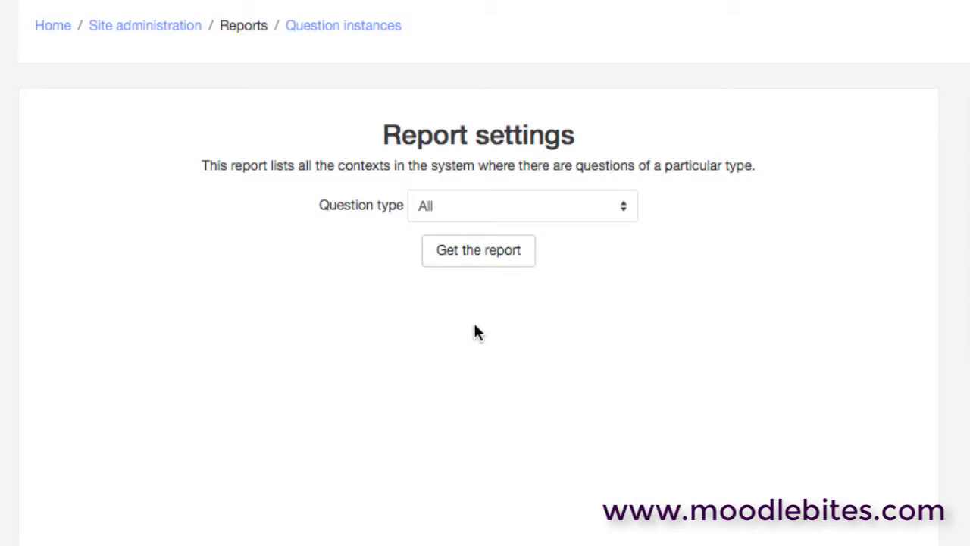
pyautogui.click(621, 215)
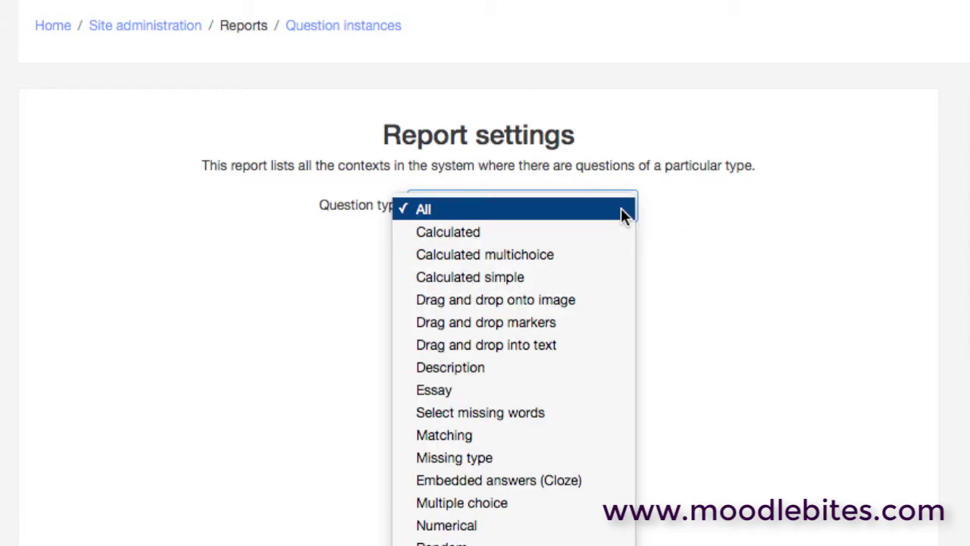
pyautogui.click(679, 250)
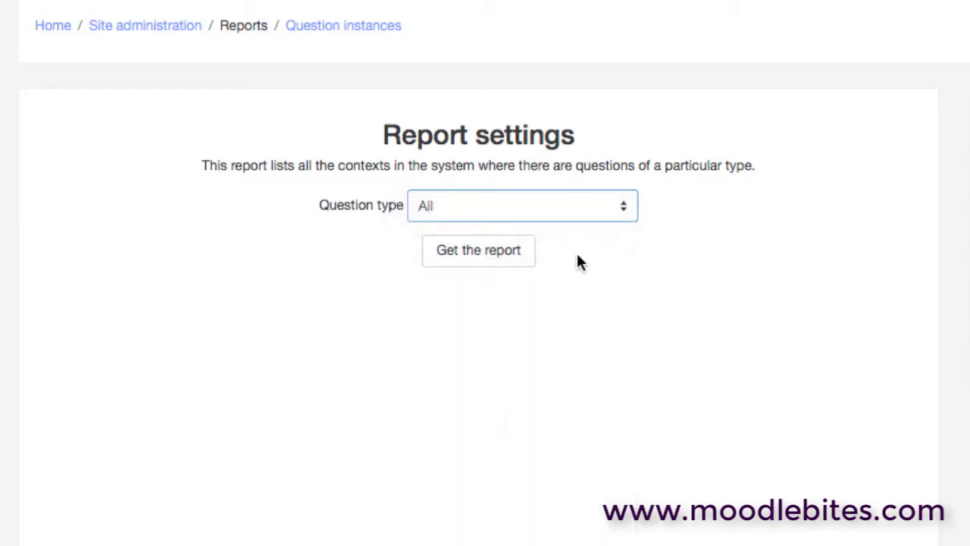
pyautogui.click(475, 260)
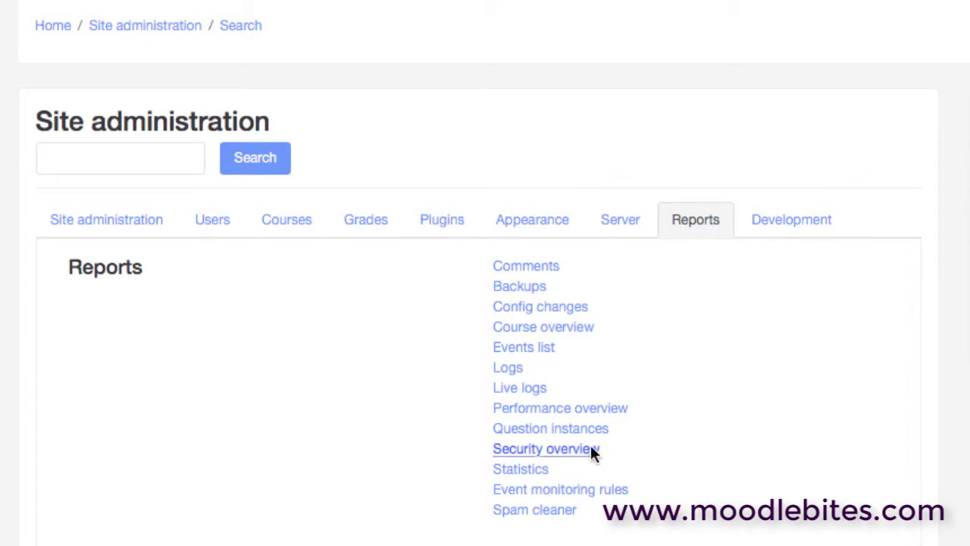
# - Open the Security overview report and examine the status and description of its issues
pyautogui.click(576, 449)
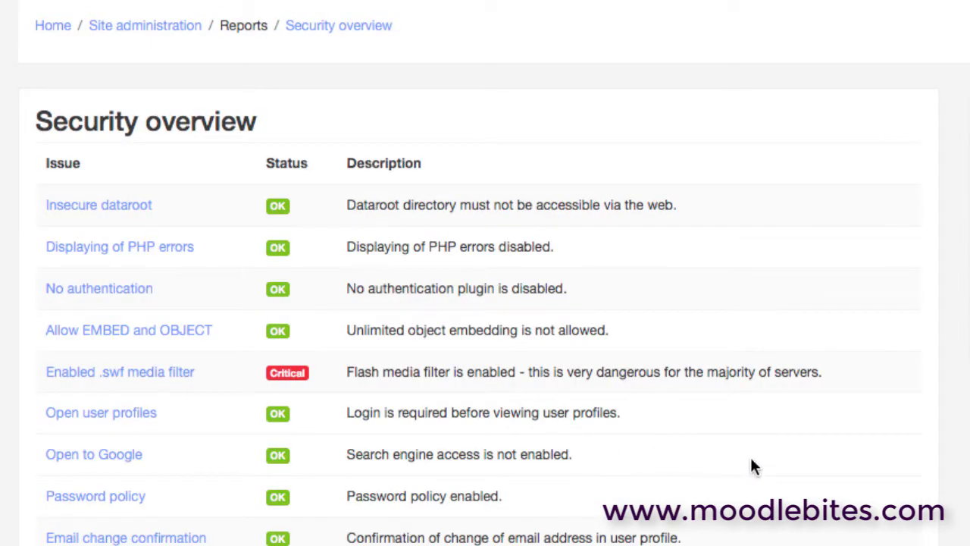
pyautogui.scroll(-2, 485, 304)
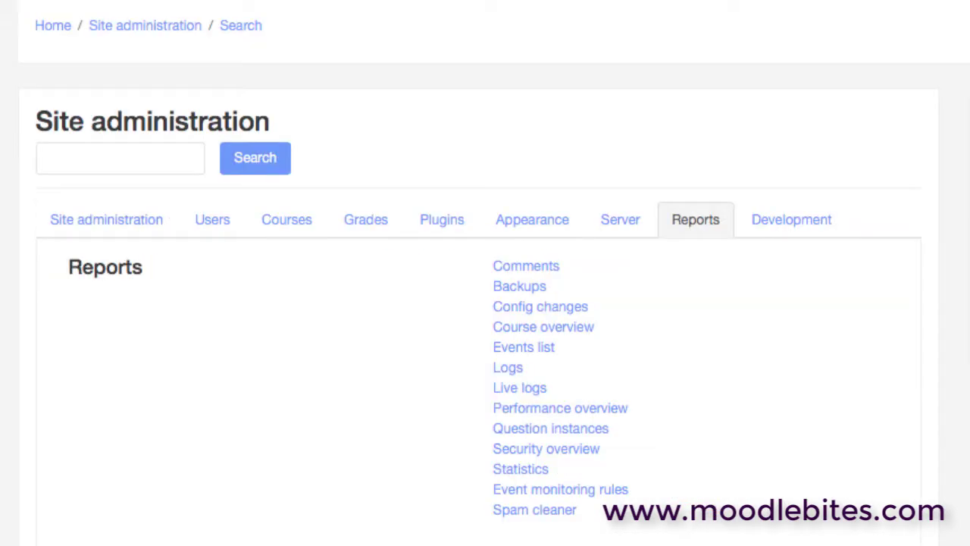
# - View the Statistics report and open the Event monitoring rules page
pyautogui.click(520, 469)
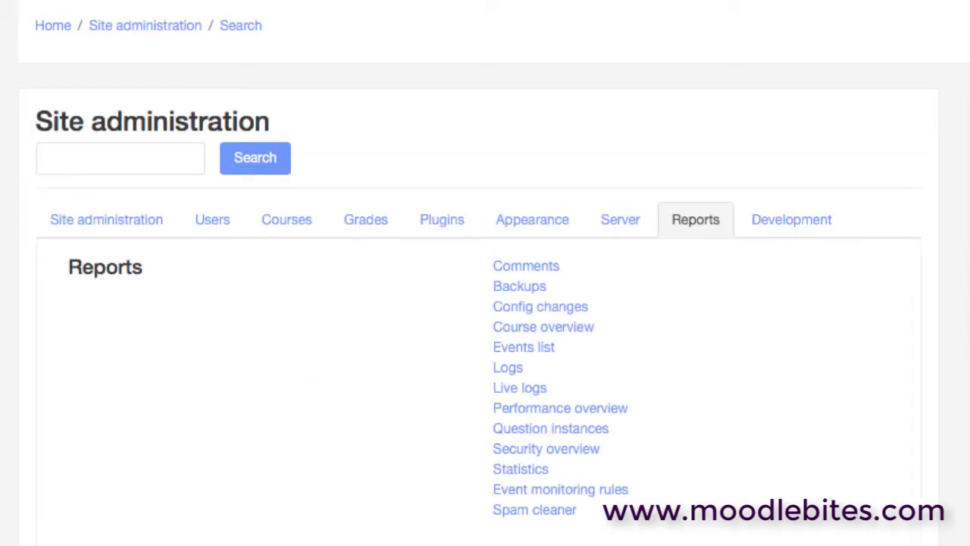
pyautogui.click(598, 489)
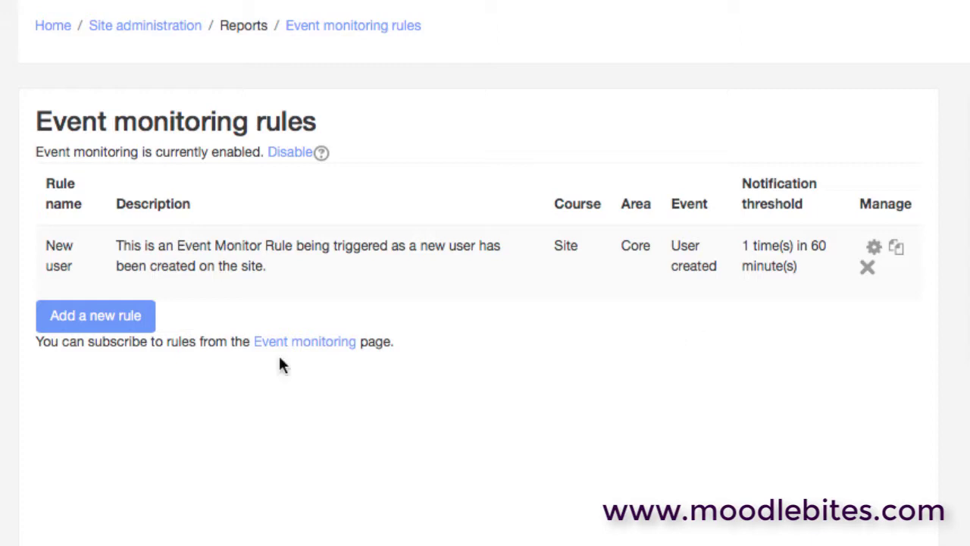
# - Start a new event monitoring rule with area Quiz and event Quiz attempt submitted, and look through the form's remaining settings
pyautogui.click(93, 318)
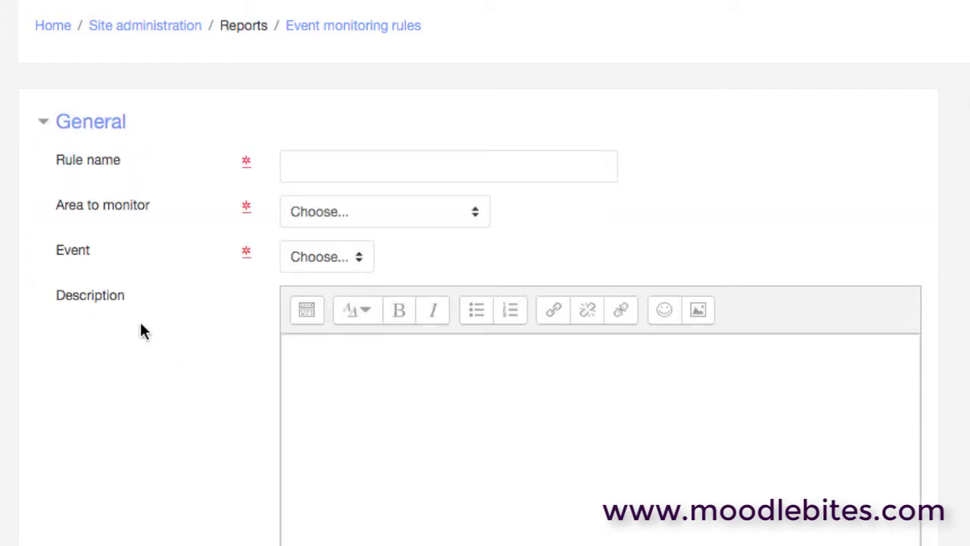
pyautogui.click(476, 215)
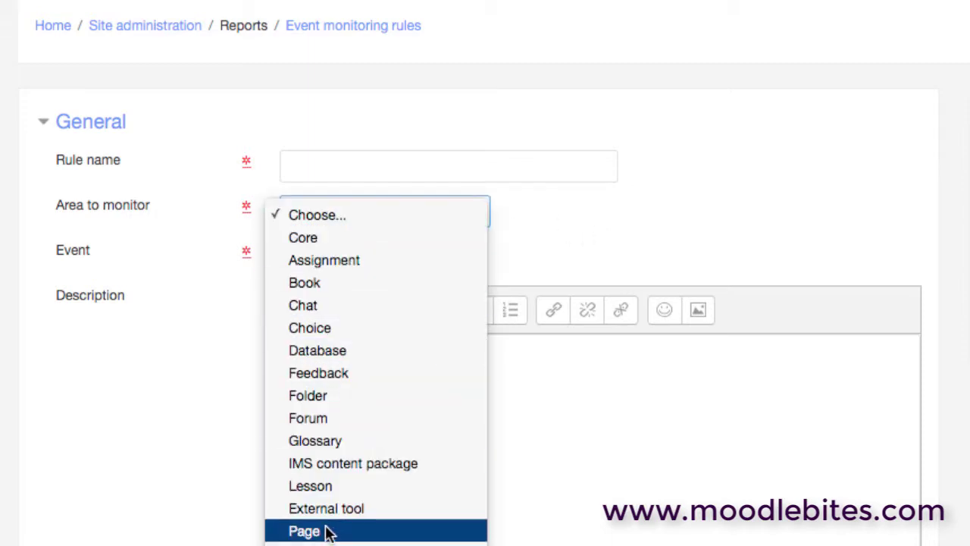
pyautogui.click(376, 544)
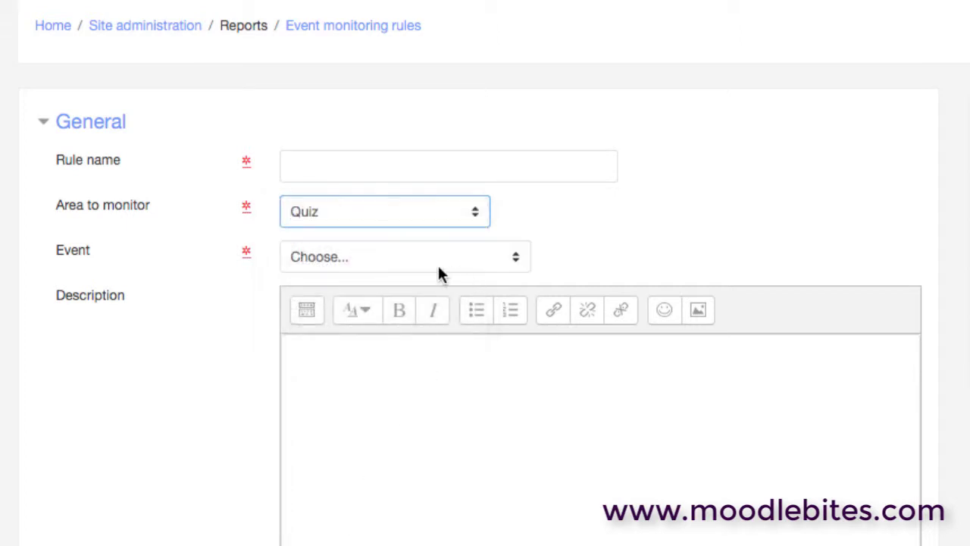
pyautogui.click(515, 259)
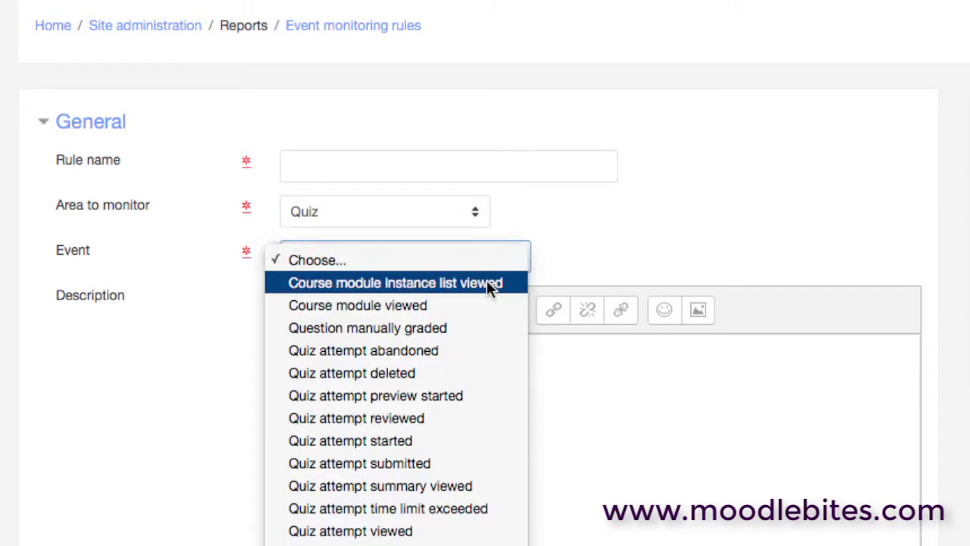
pyautogui.click(425, 464)
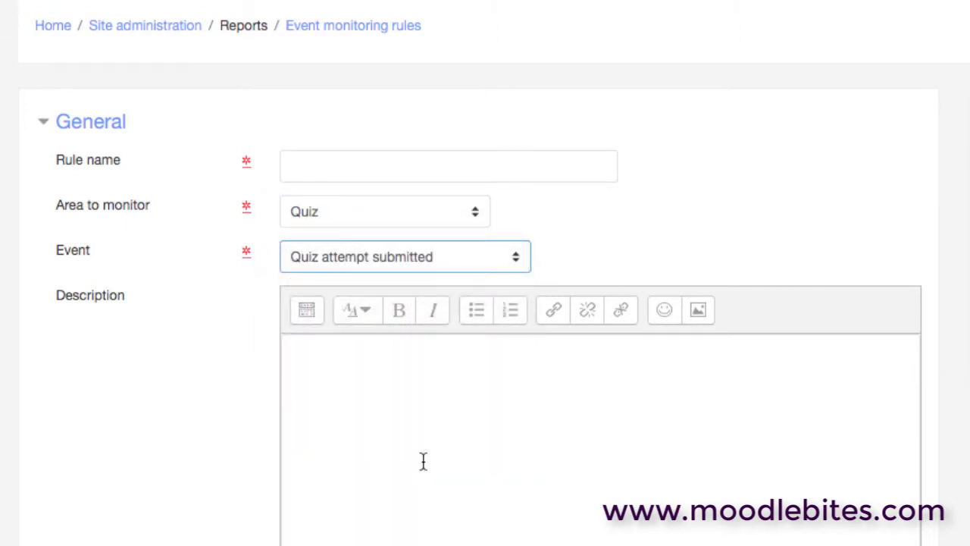
pyautogui.click(430, 378)
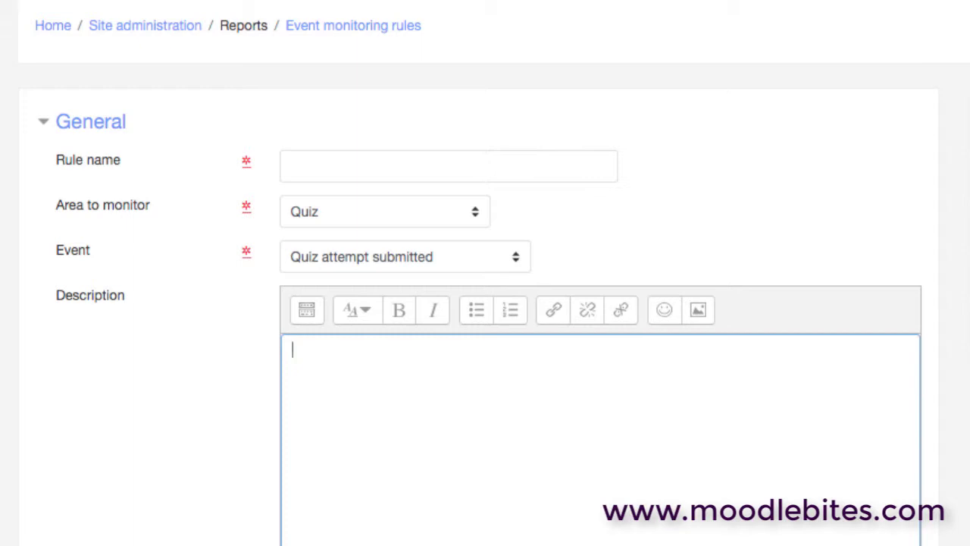
pyautogui.scroll(-7, 485, 303)
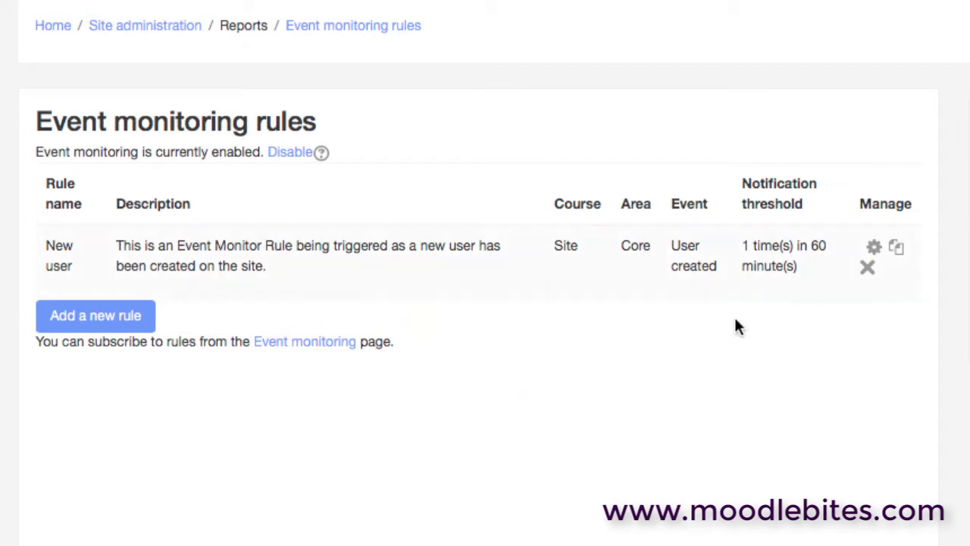
# - View the settings of the New user rule and open the Event monitoring page for rule subscriptions
pyautogui.click(874, 248)
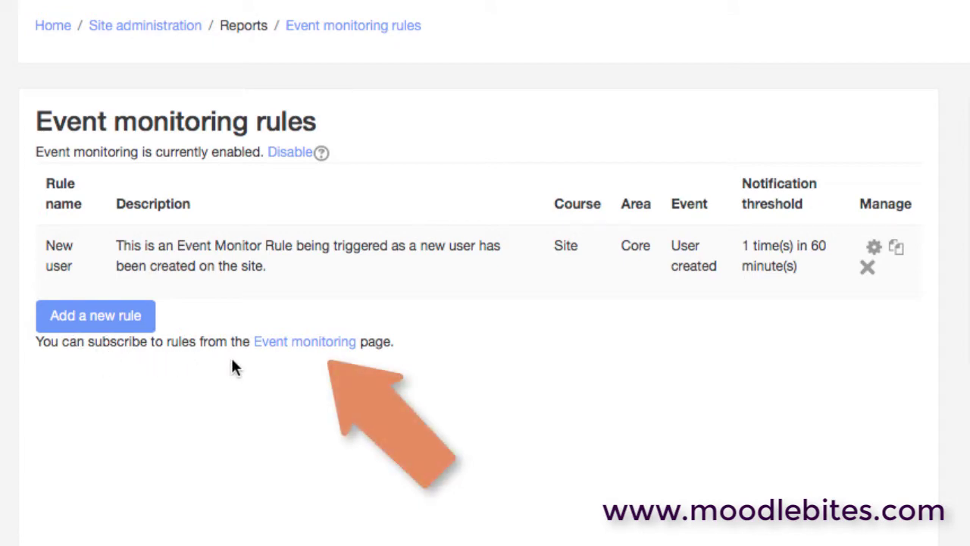
pyautogui.click(305, 343)
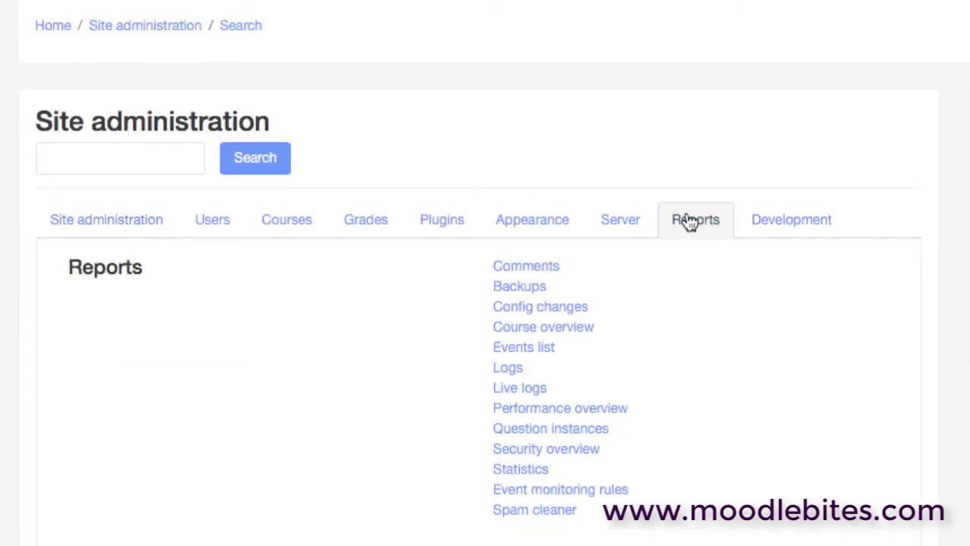
# - Open the Spam cleaner report, autodetect common spam patterns in user profiles and activate the keyword search field
pyautogui.click(535, 512)
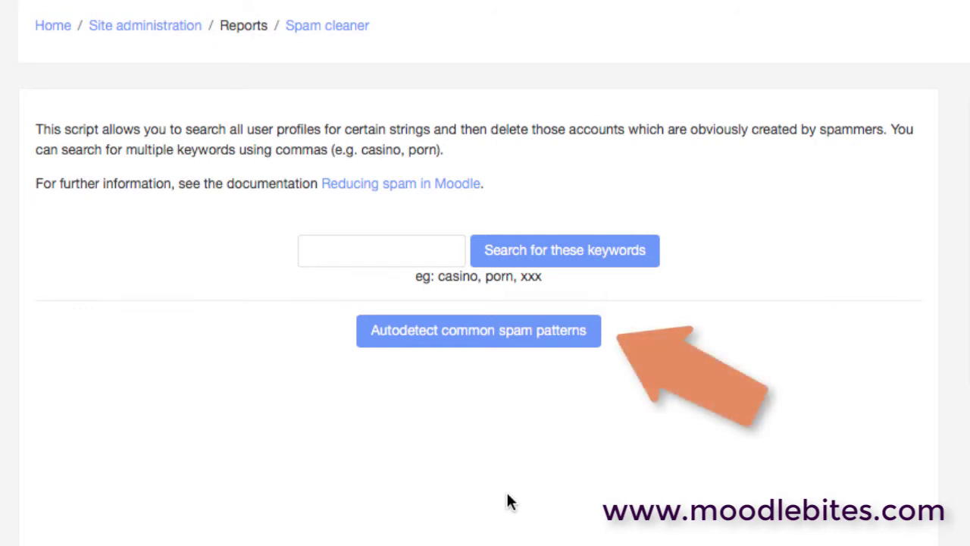
pyautogui.scroll(-1, 471, 330)
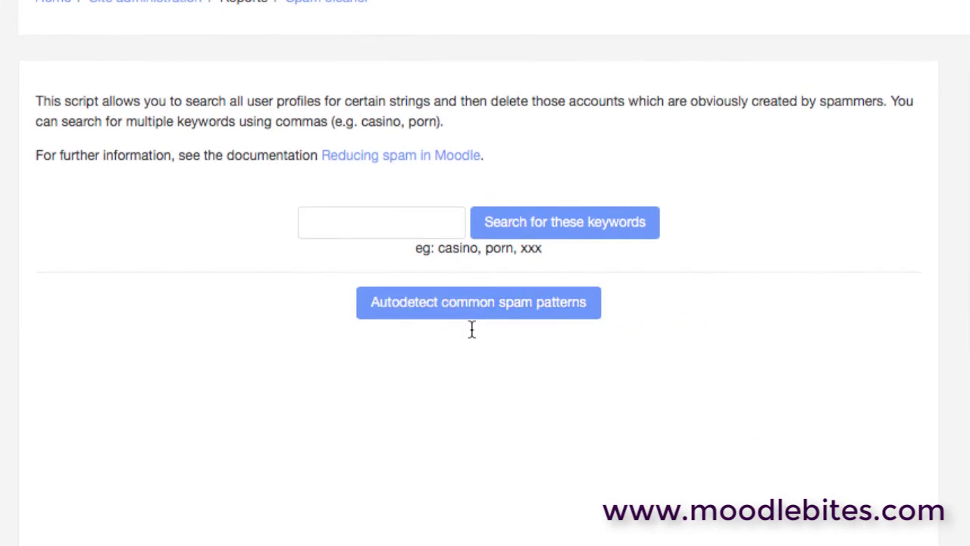
pyautogui.click(470, 311)
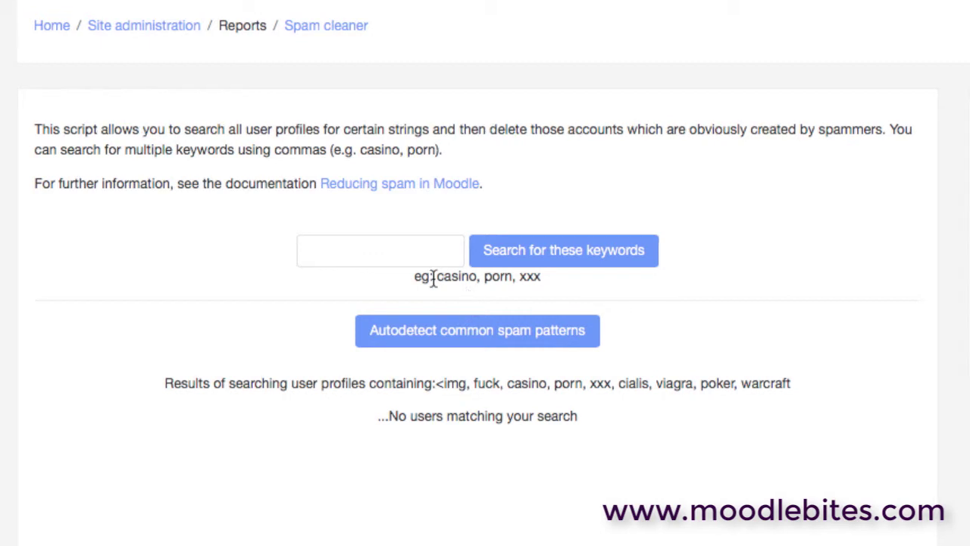
pyautogui.click(380, 253)
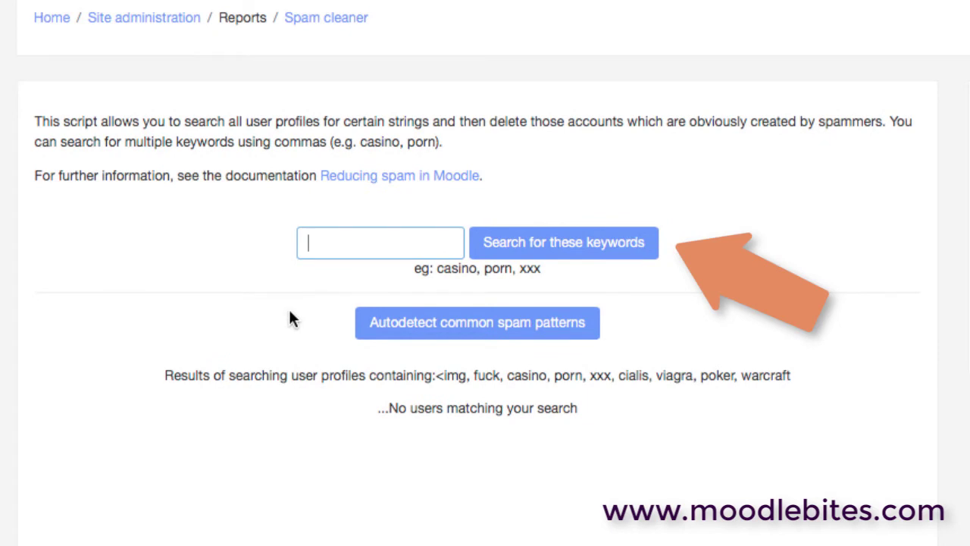